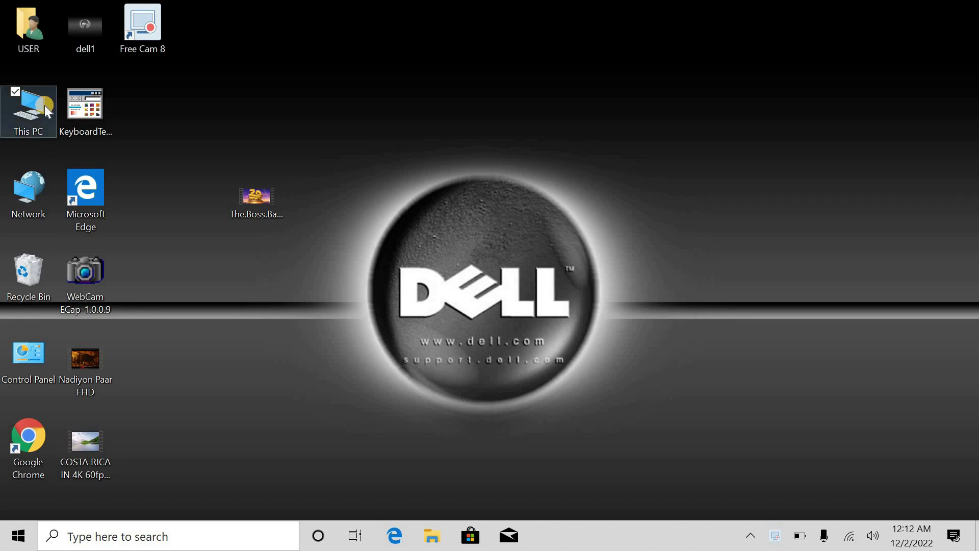
Step: Confirm in This PC's system properties that the laptop runs 64-bit Windows 10 Home, then open Control Panel
right_click(33, 111)
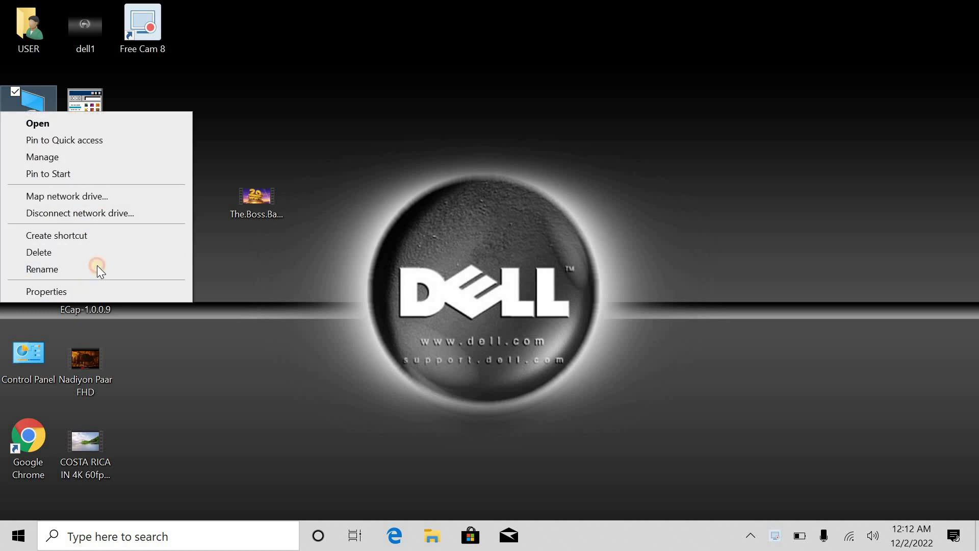
click(100, 291)
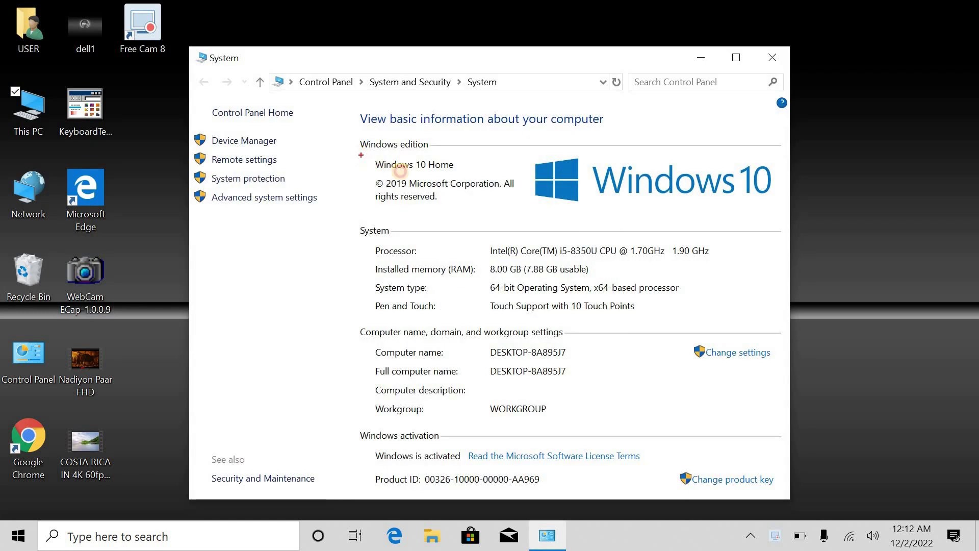
mouse_move(360, 155)
mouse_down()
mouse_move(405, 172)
mouse_move(462, 173)
mouse_up()
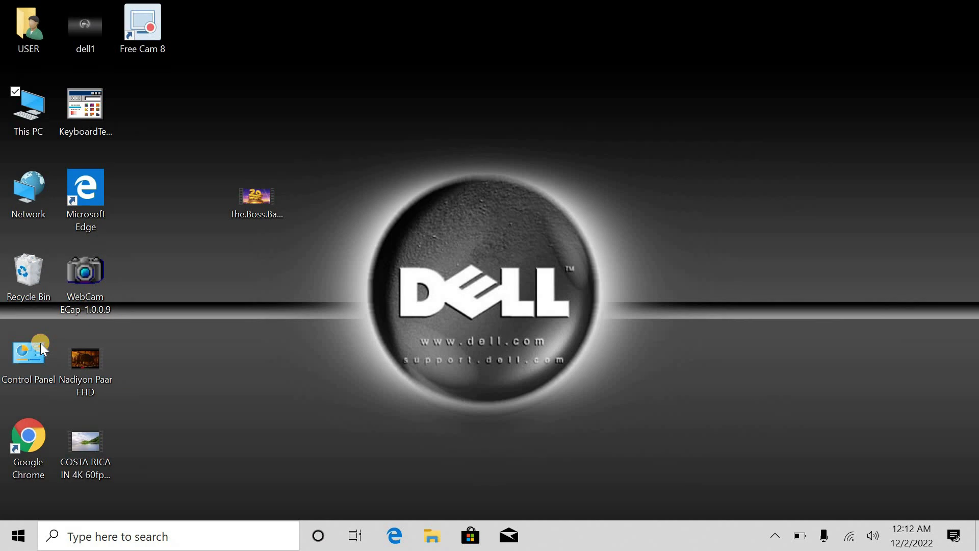
double_click(41, 342)
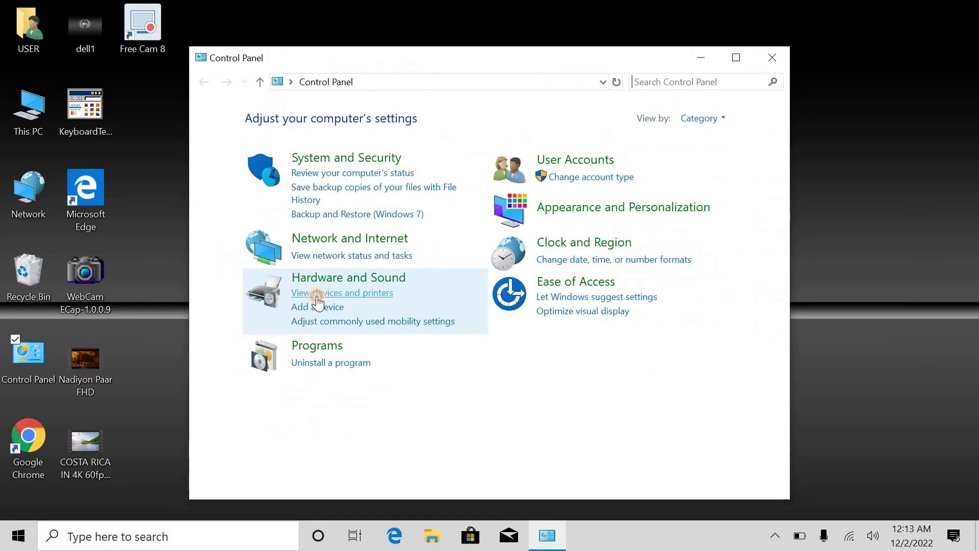
Step: Maximize Devices and Printers, inspect the hp LaserJet 1320's actions, then minimize the window
click(319, 295)
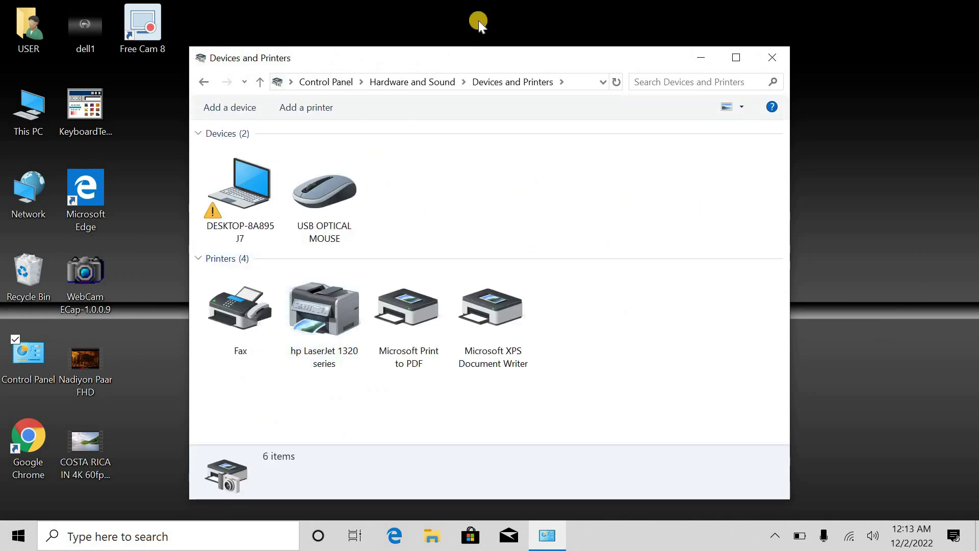
double_click(464, 60)
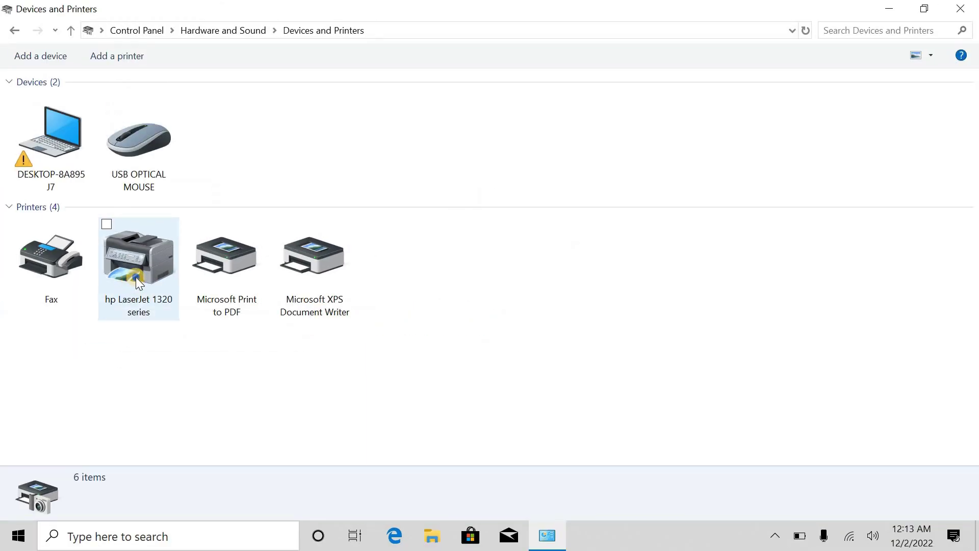
click(119, 264)
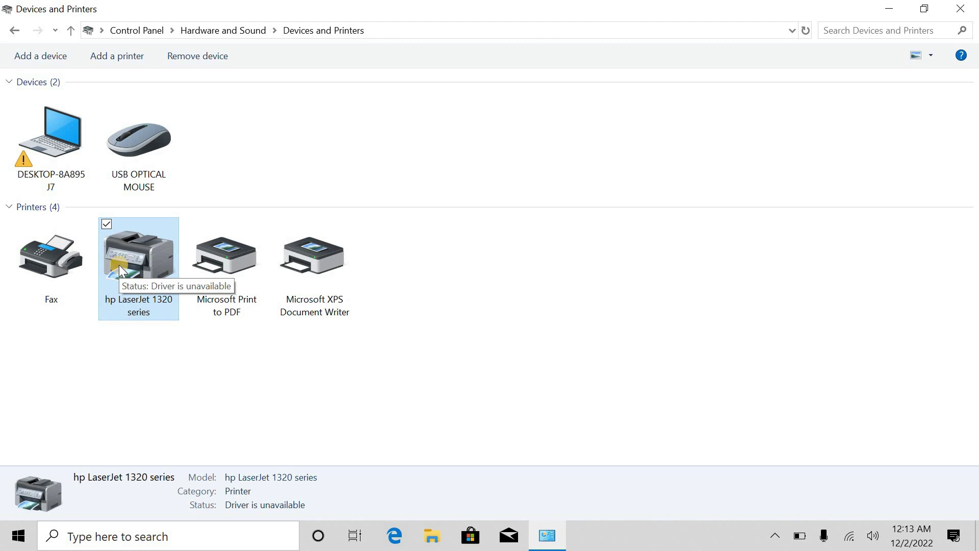
right_click(119, 264)
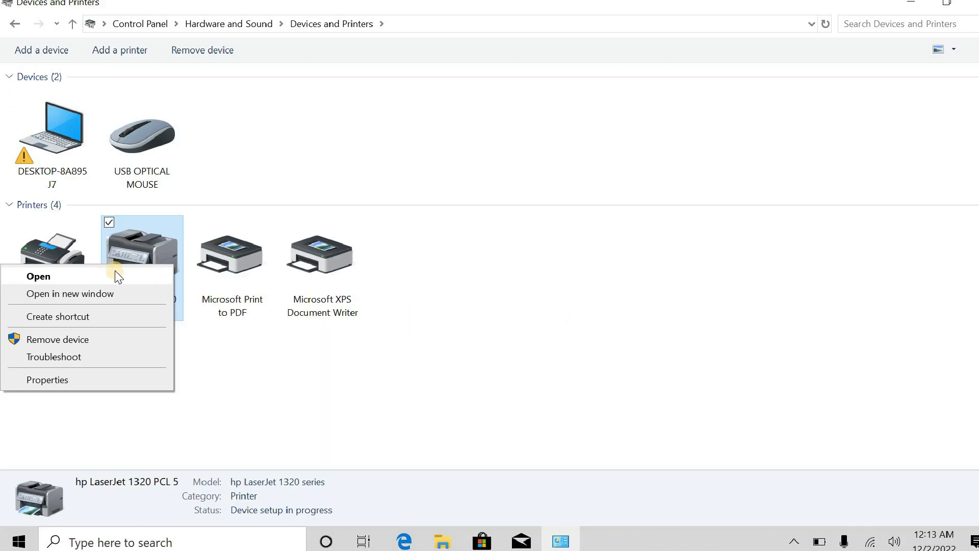
click(154, 244)
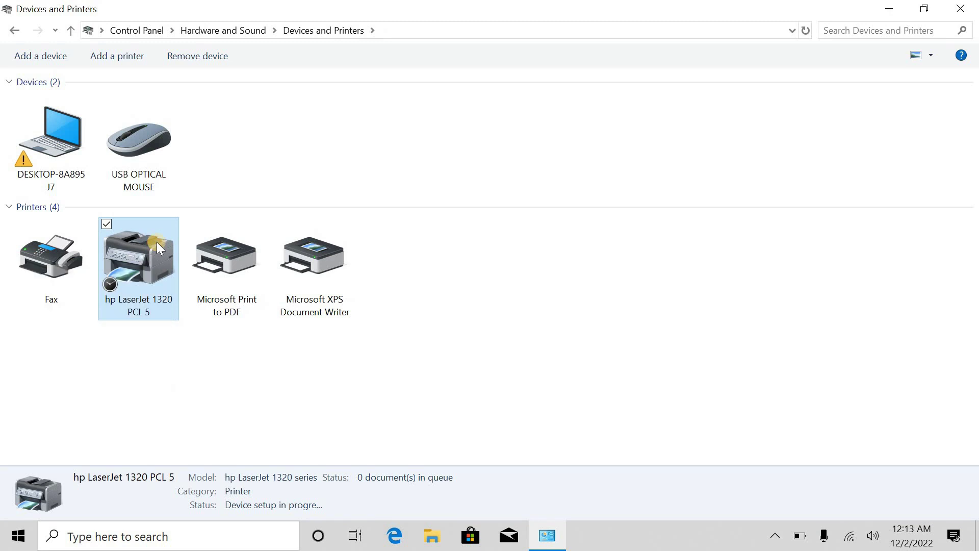
mouse_move(158, 244)
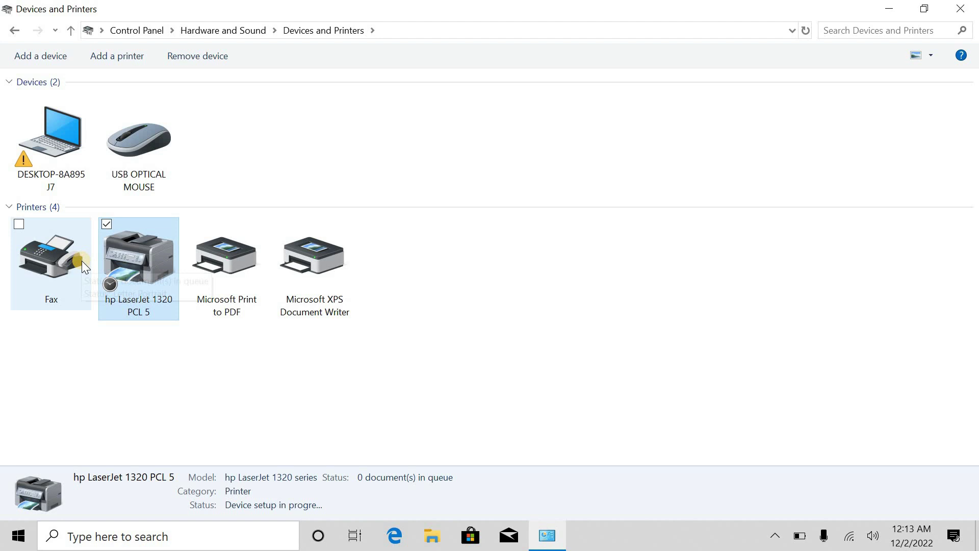
mouse_move(139, 265)
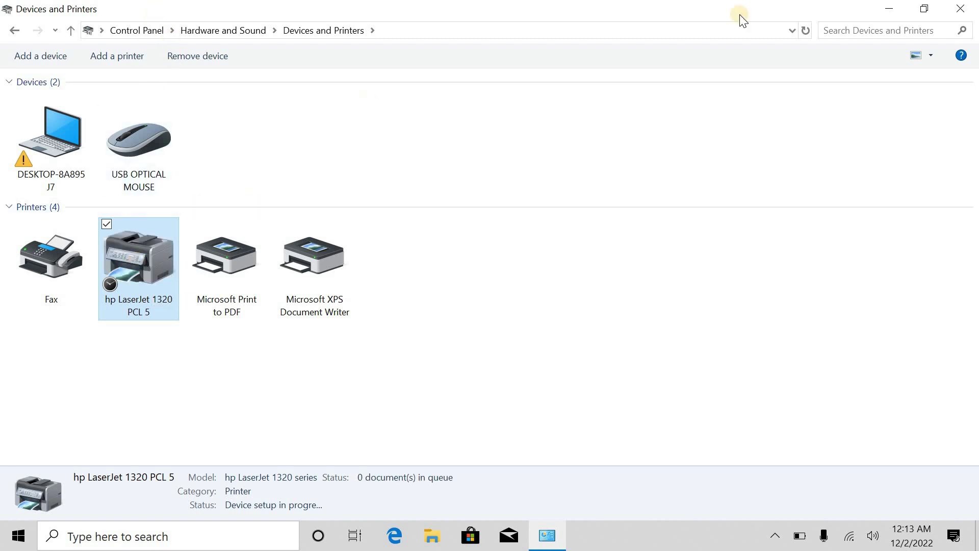
click(899, 8)
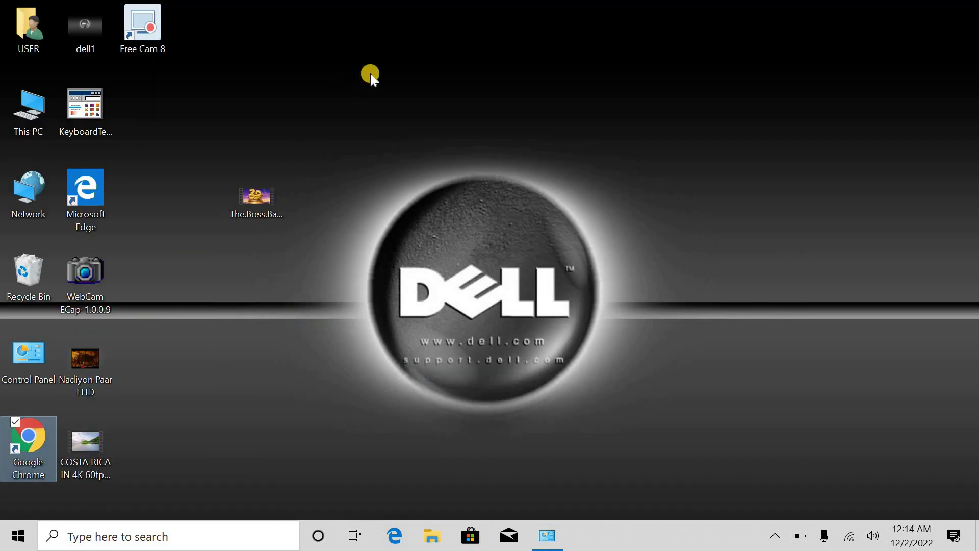
Step: Open the MediaFire link in Chrome and download upd-pcl5-x64-6.1.0.20062.rar (18.76MB)
key(Return)
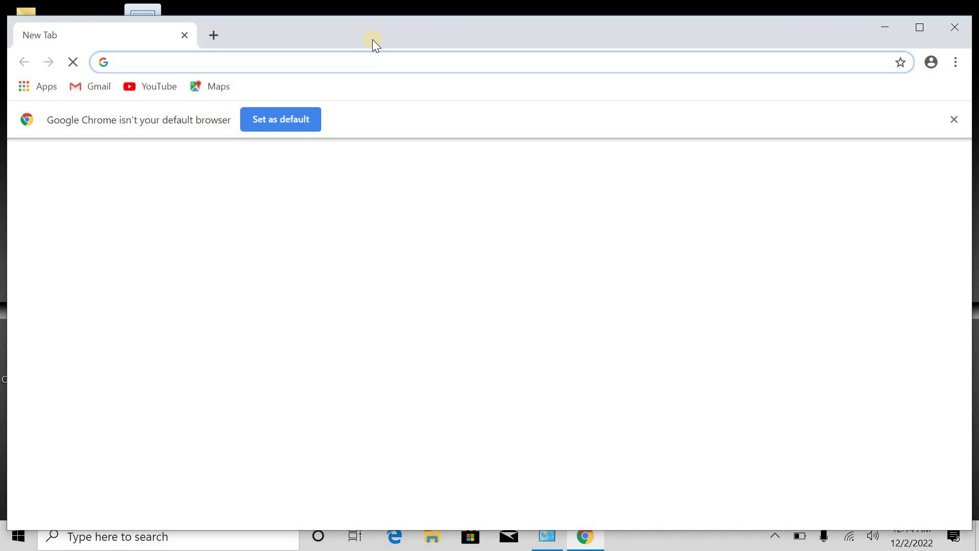
double_click(342, 42)
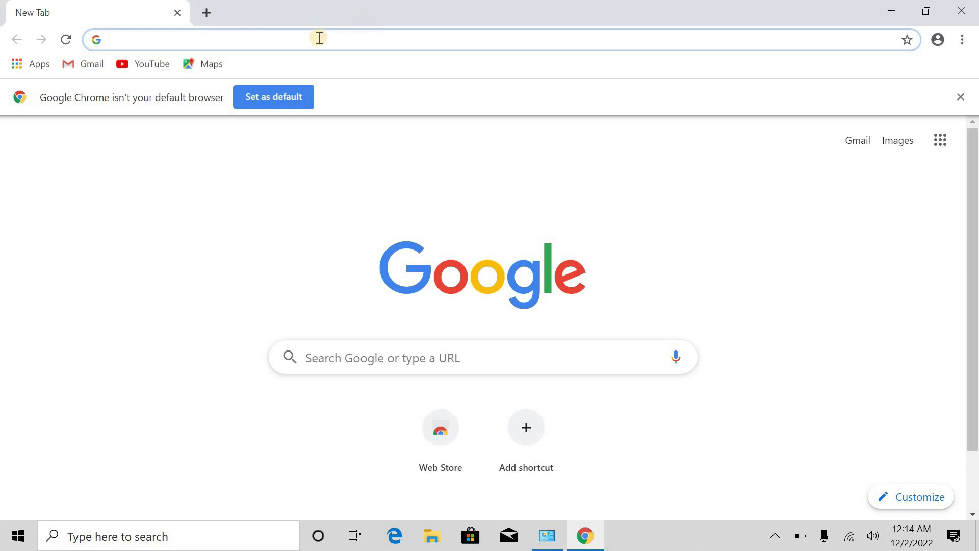
text(https://www.mediafire.com/file/iepx8pa92cj6jqa/upd-pcl5-x64-6.1.0.20062.rar/file)
key(Return)
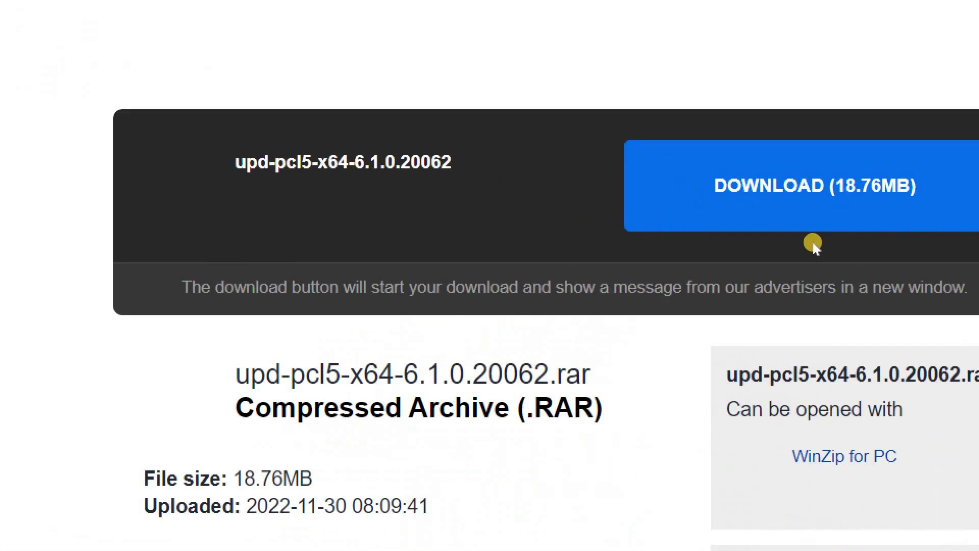
click(768, 227)
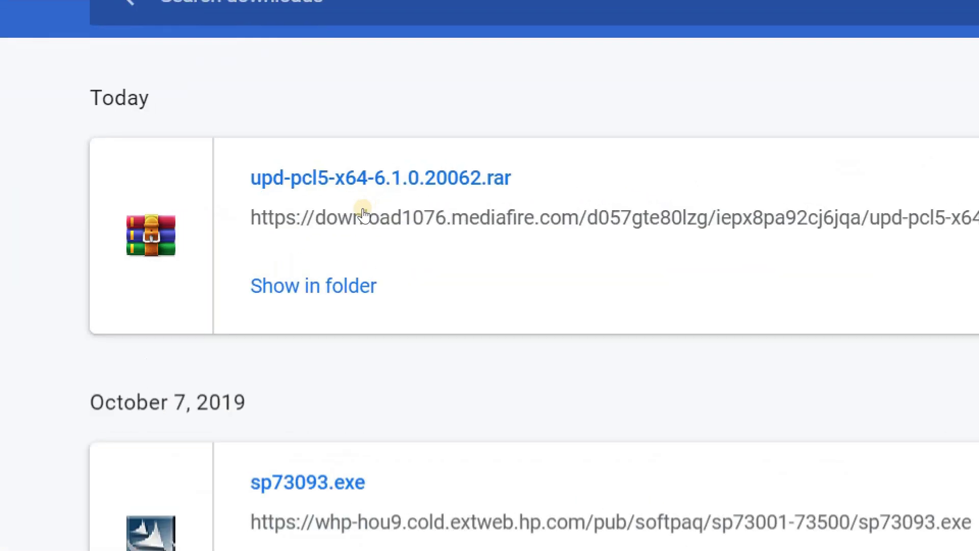
Step: Extract the downloaded upd-pcl5 archive into the Downloads folder
click(340, 245)
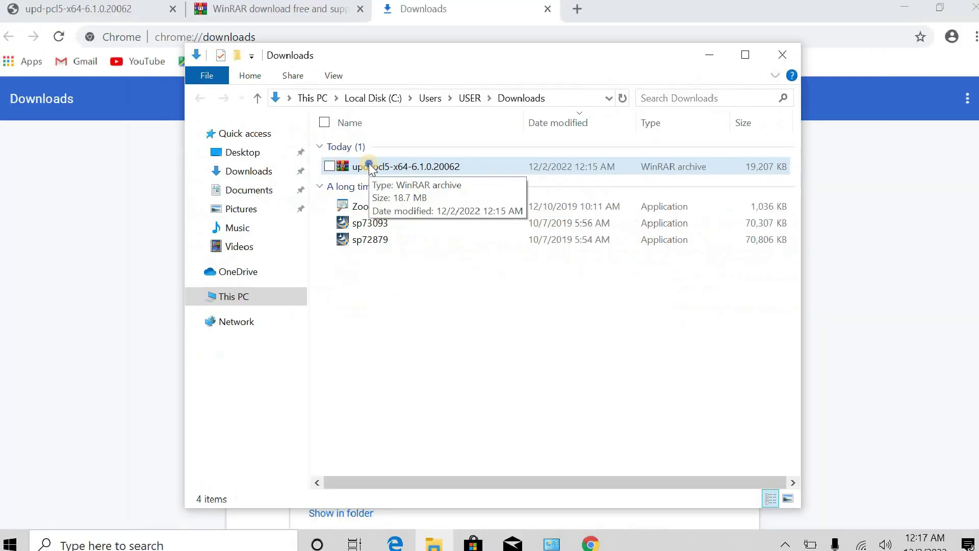
click(374, 164)
right_click(375, 164)
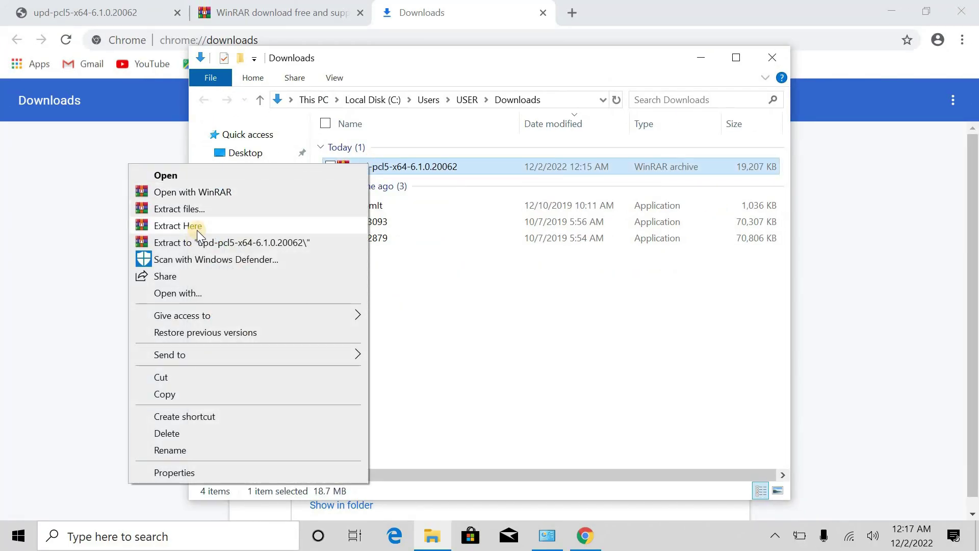
click(199, 227)
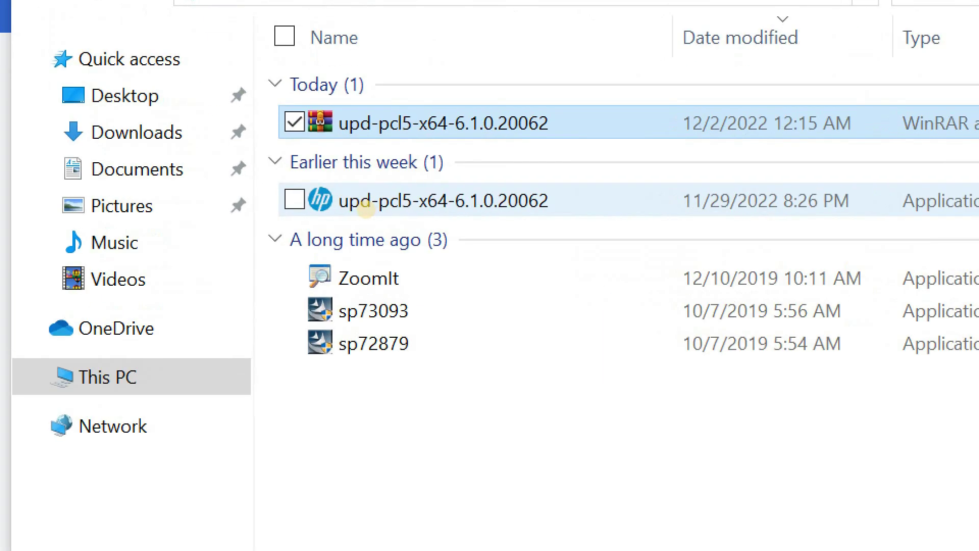
Step: Run the extracted HP driver package, unzip its files, and accept the licence agreement
double_click(387, 209)
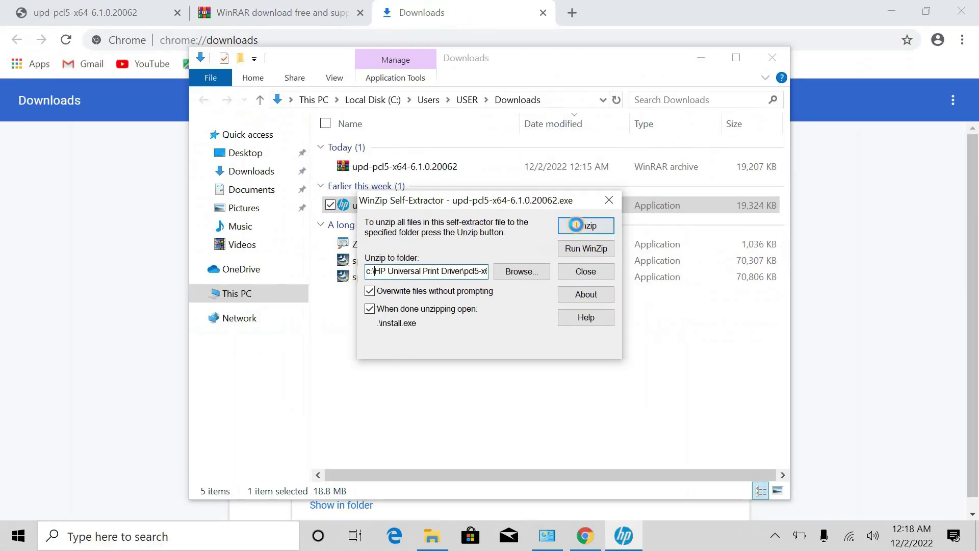
click(579, 228)
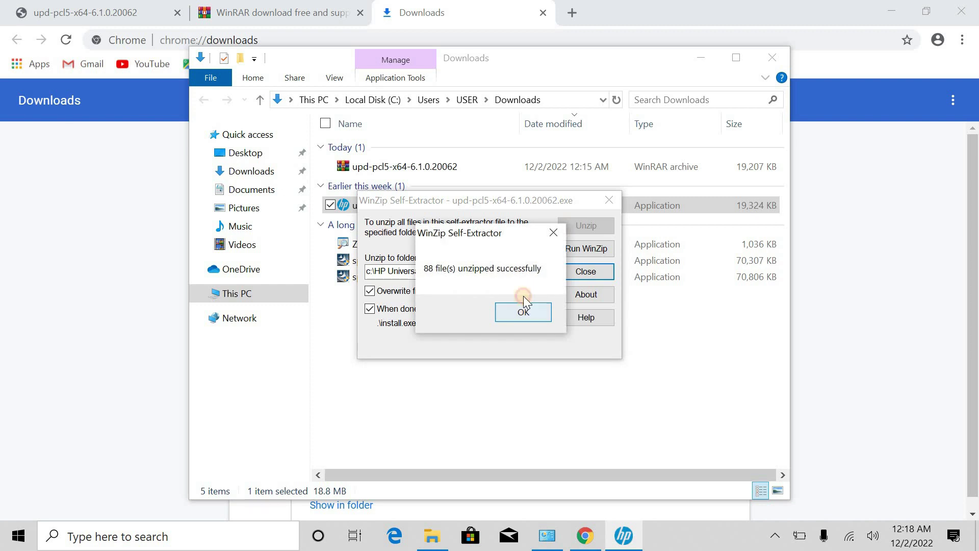
click(525, 310)
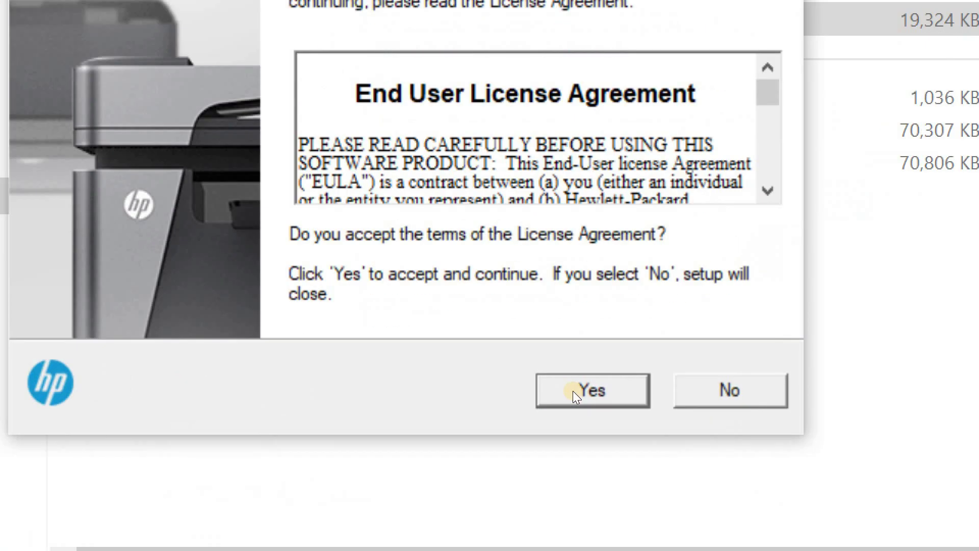
click(573, 390)
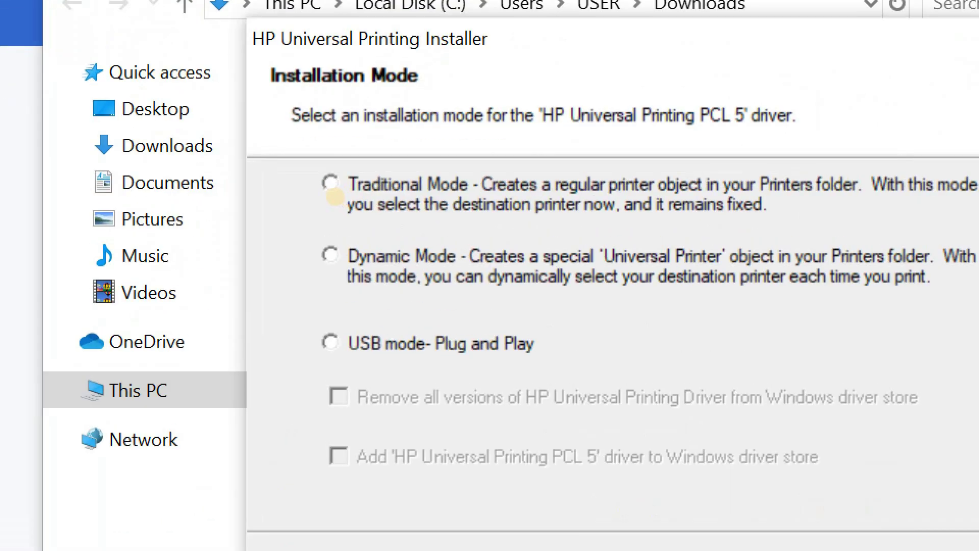
Step: Choose Traditional Mode and add a local printer with manual settings
click(333, 192)
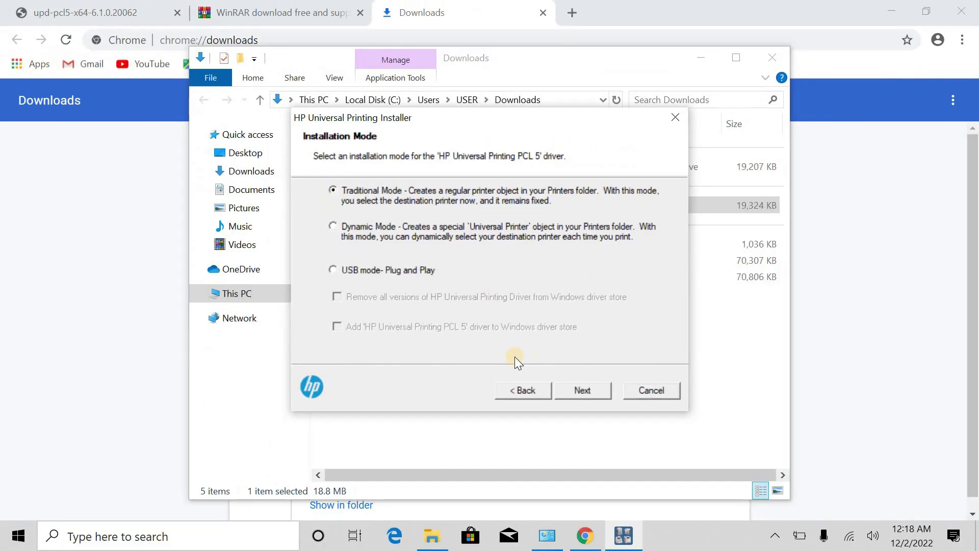
click(570, 388)
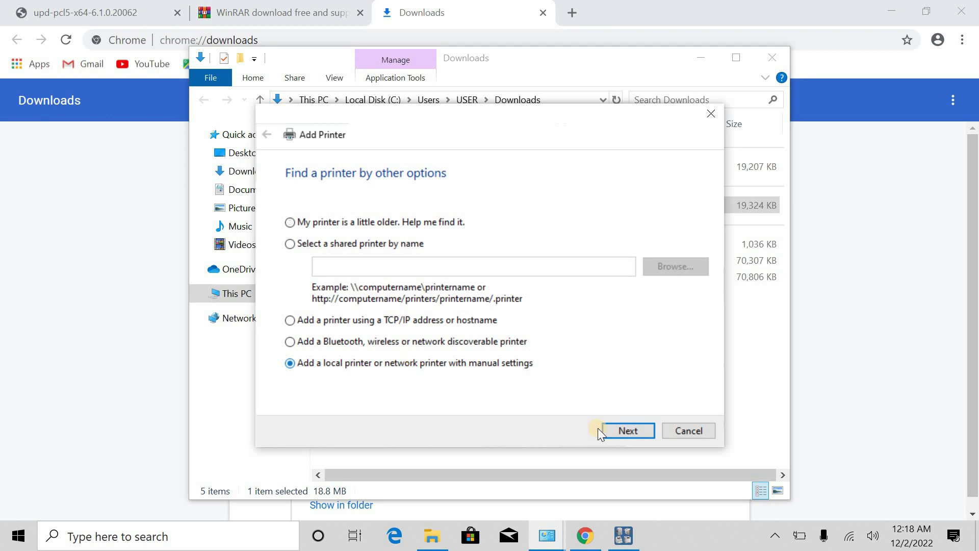
click(625, 431)
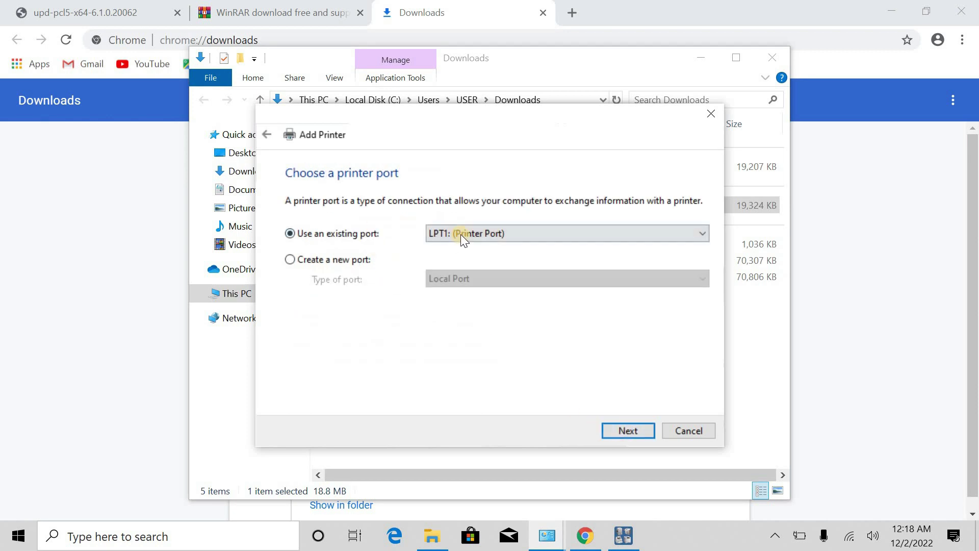
Step: Use the USB001 port and the HP Universal Printing PCL 5 driver
click(438, 232)
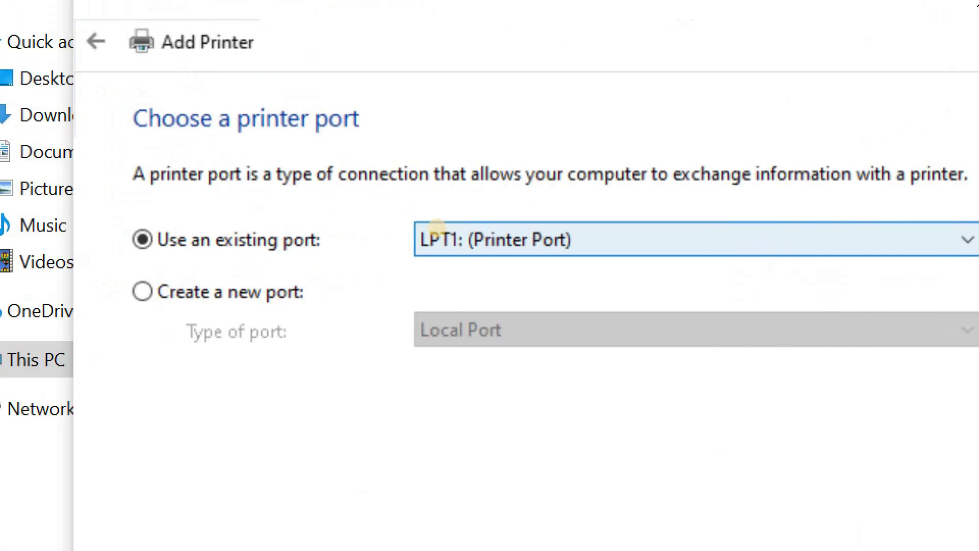
click(442, 226)
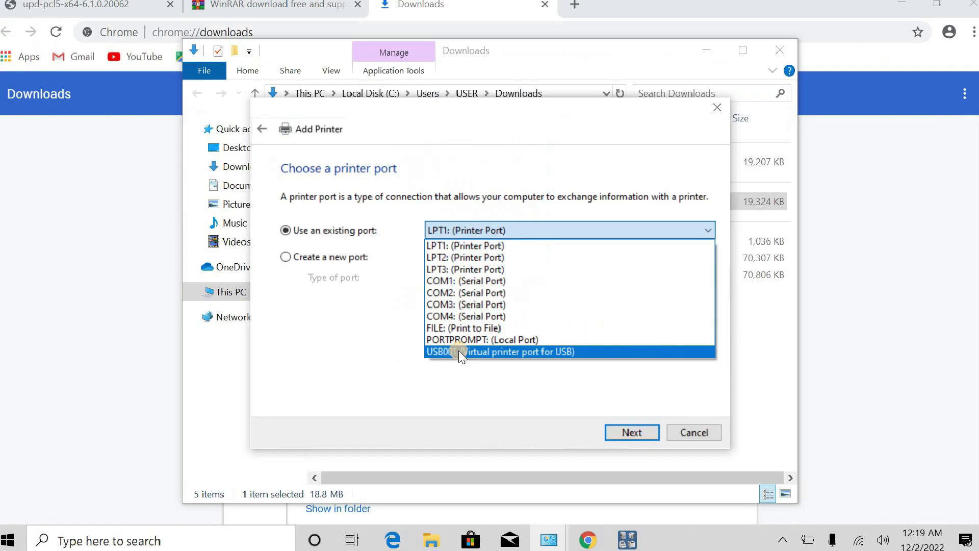
click(471, 132)
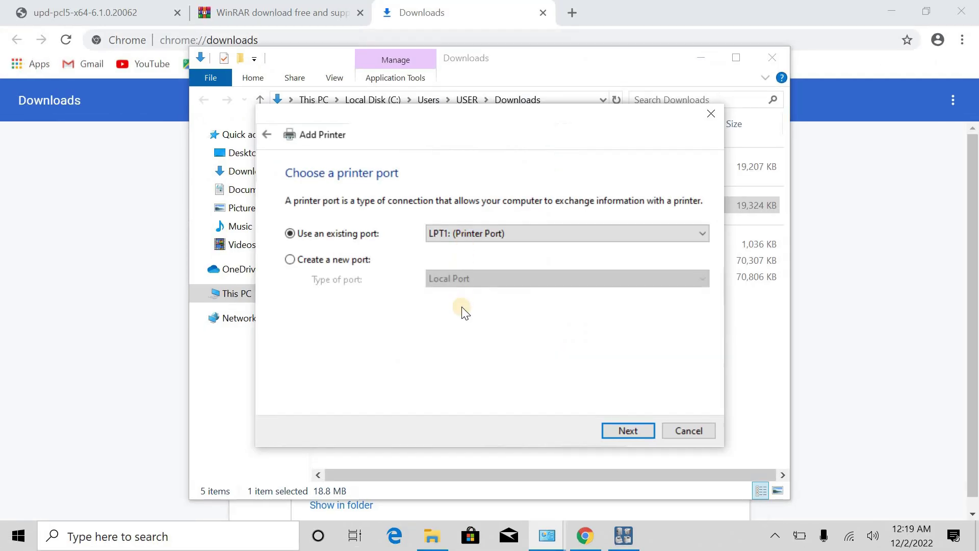
key(alt+Down)
click(485, 348)
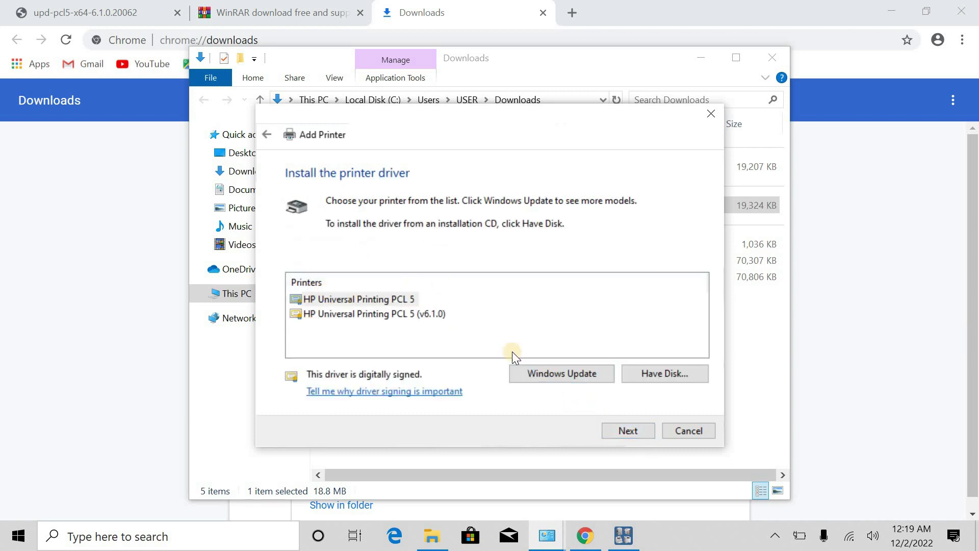
click(382, 298)
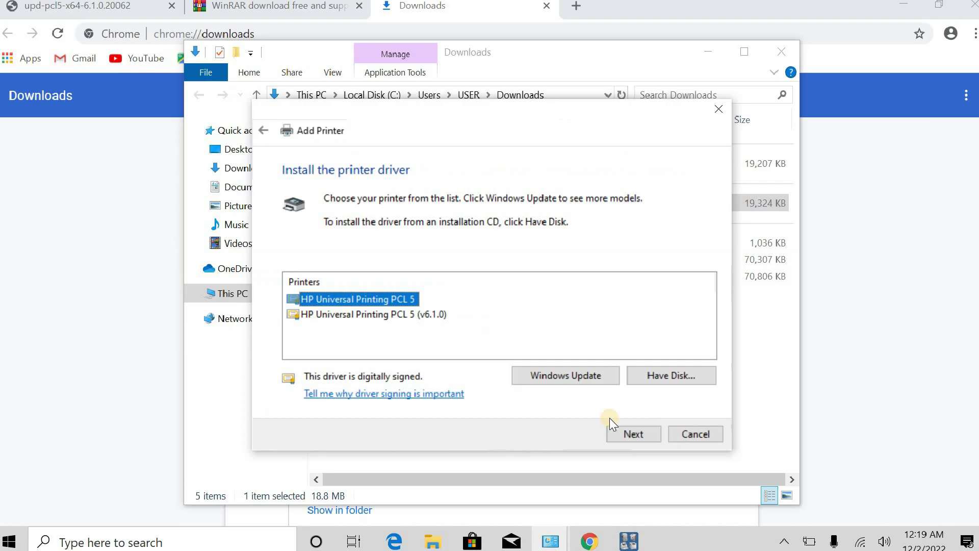
click(621, 434)
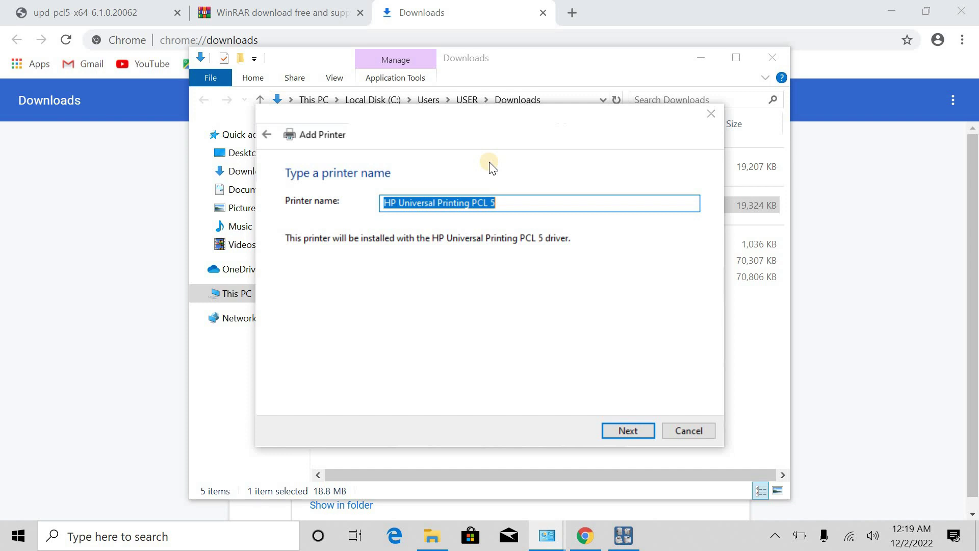
Step: Name the printer 'HP Laserjet 1320 Printer' and install it with 'Do not share this printer'
text(HP Laserjet 1320 Printer)
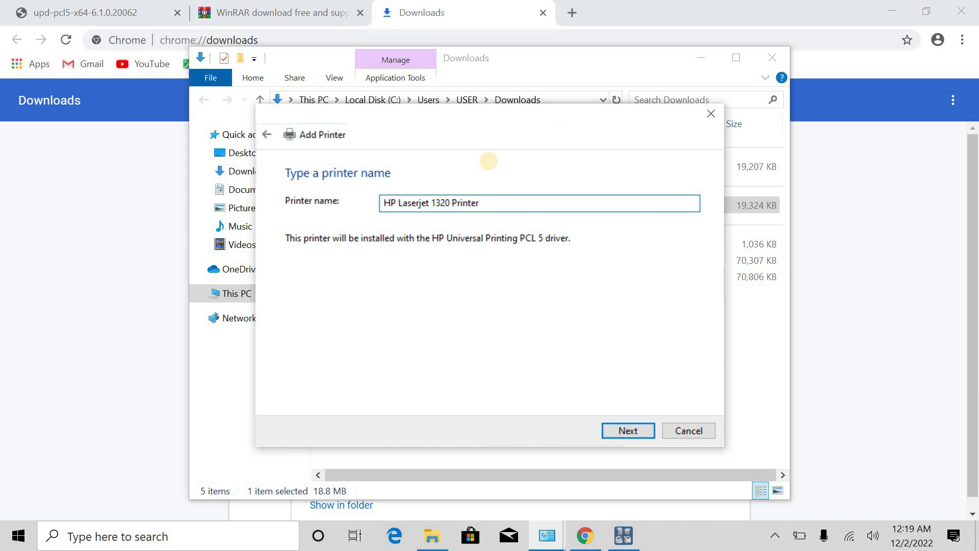
click(626, 430)
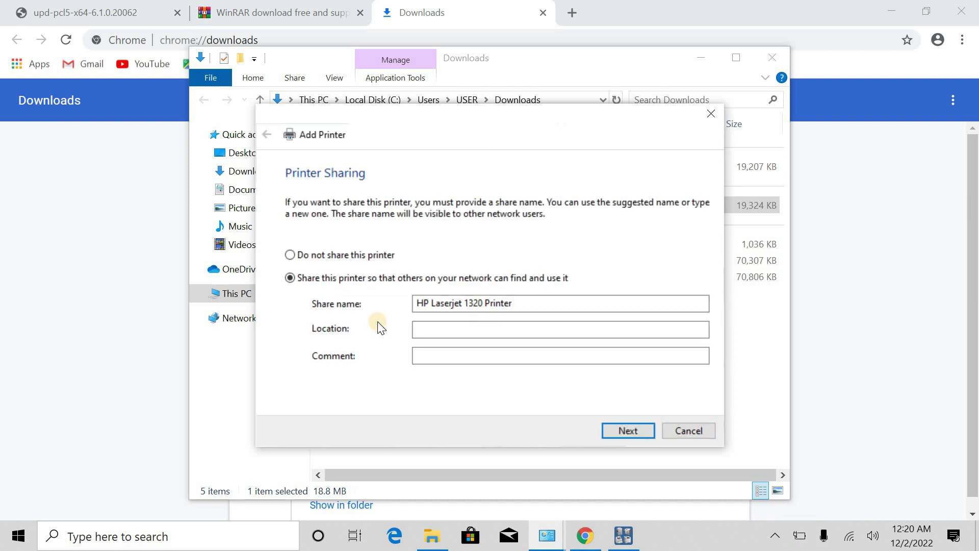
click(289, 255)
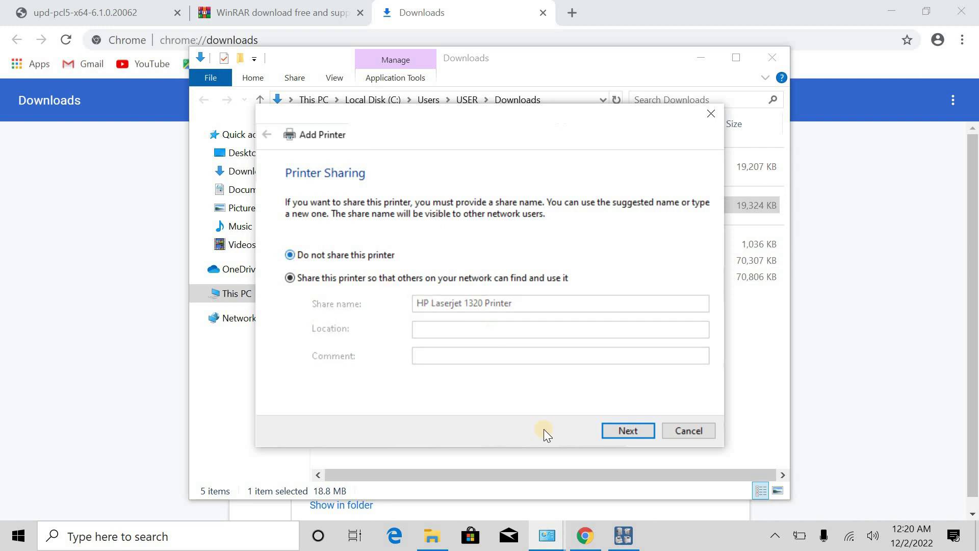
click(629, 432)
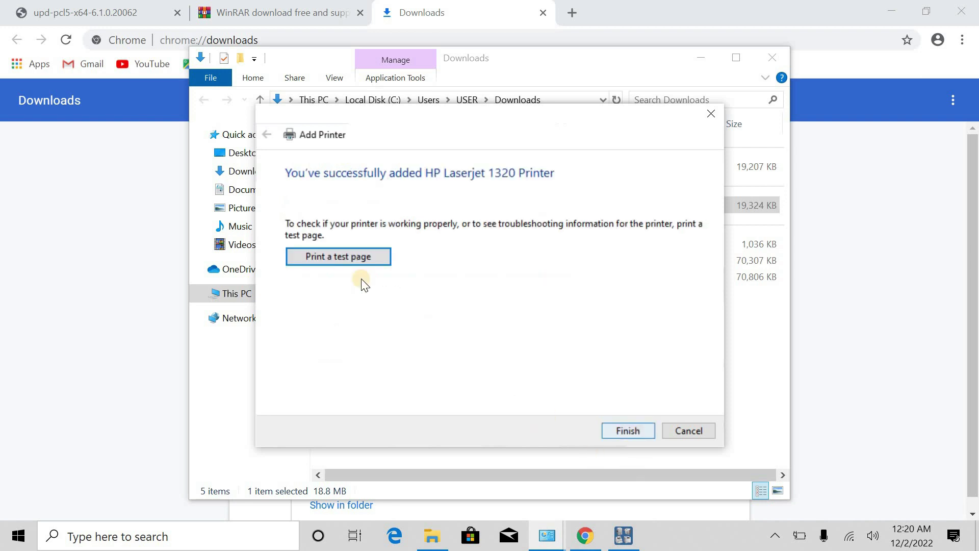
Step: Print a test page on HP Laserjet 1320 Printer and close the confirmation
click(334, 257)
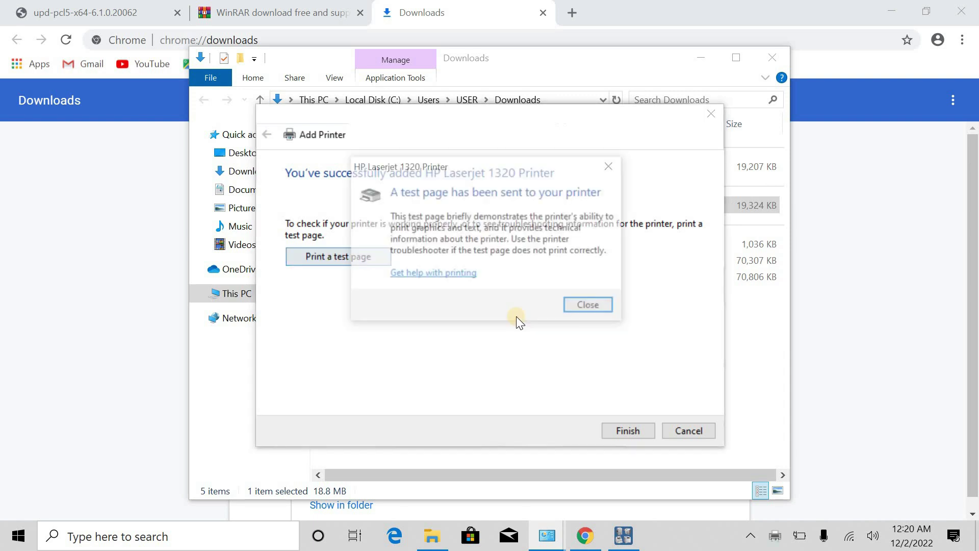
click(580, 306)
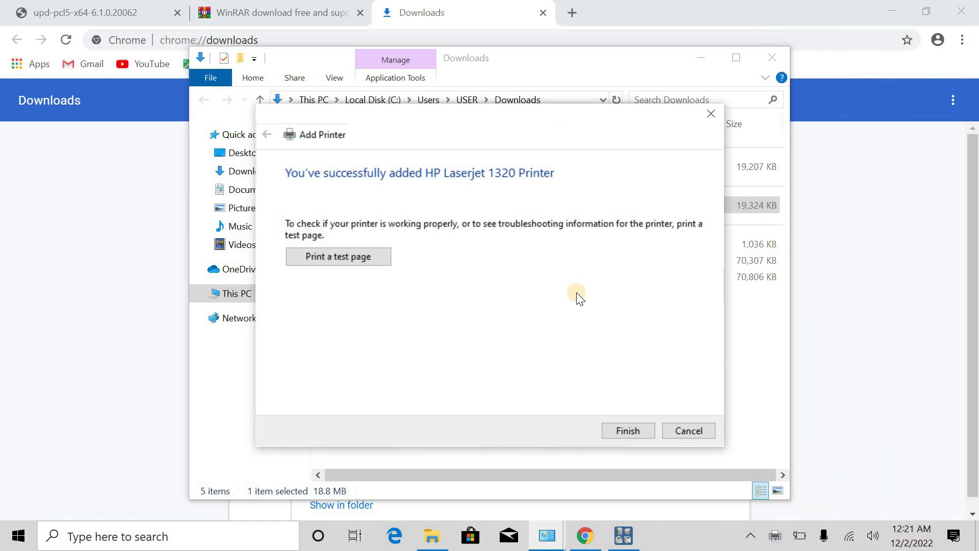
Step: Finish both the Add Printer wizard and the HP Universal Printing Installer
click(627, 430)
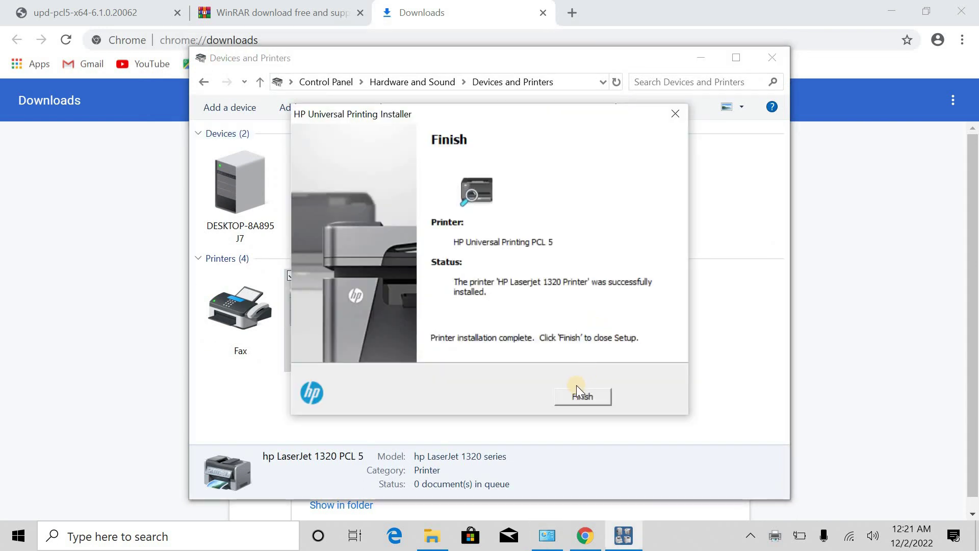
click(582, 380)
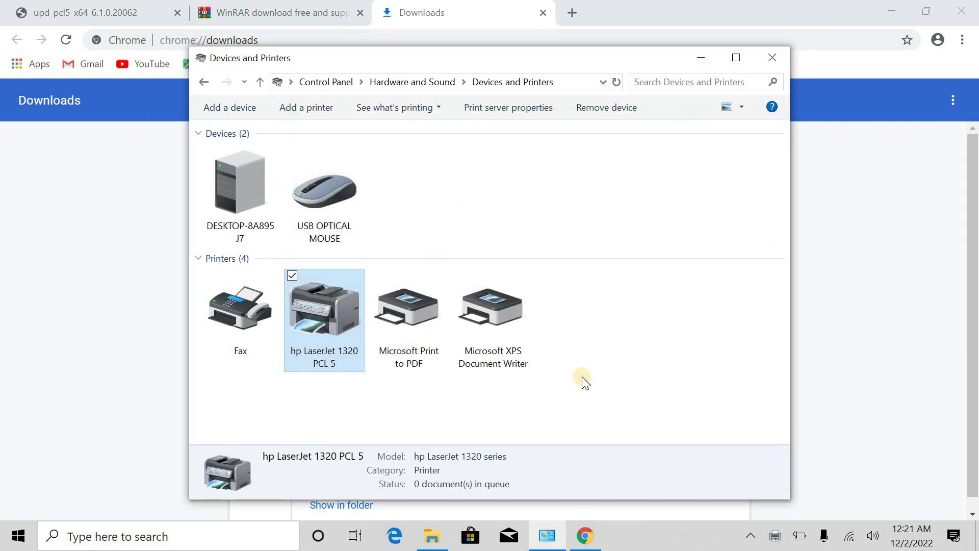